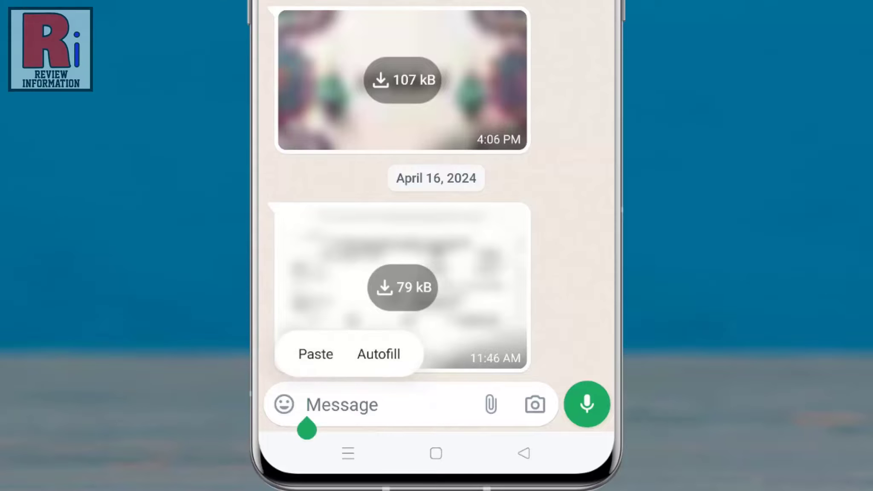
Step: Paste the copied YouTube link into the chat and send it with its video preview
left_click(316, 354)
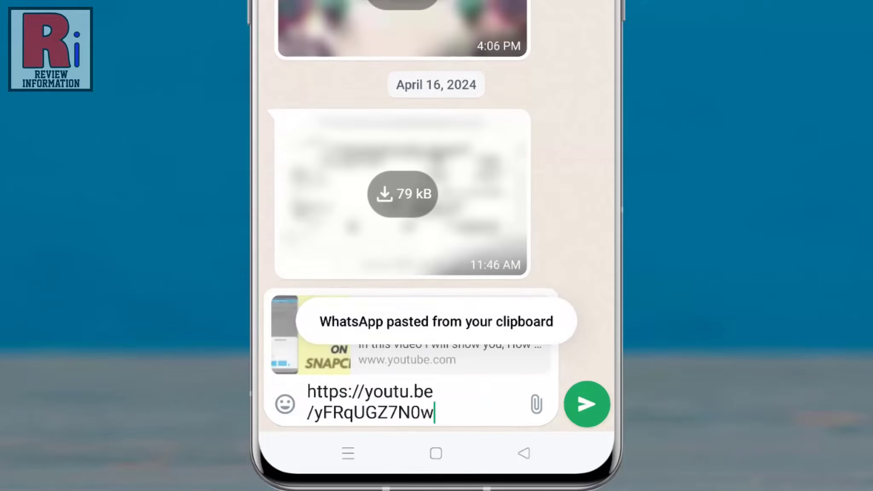
left_click(586, 403)
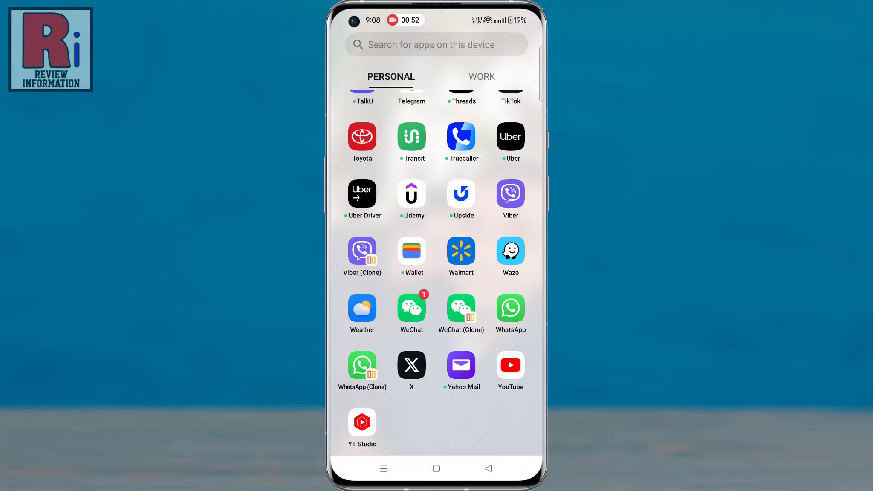
Step: Reopen WhatsApp and go to Settings from the three-dot menu
left_click(511, 309)
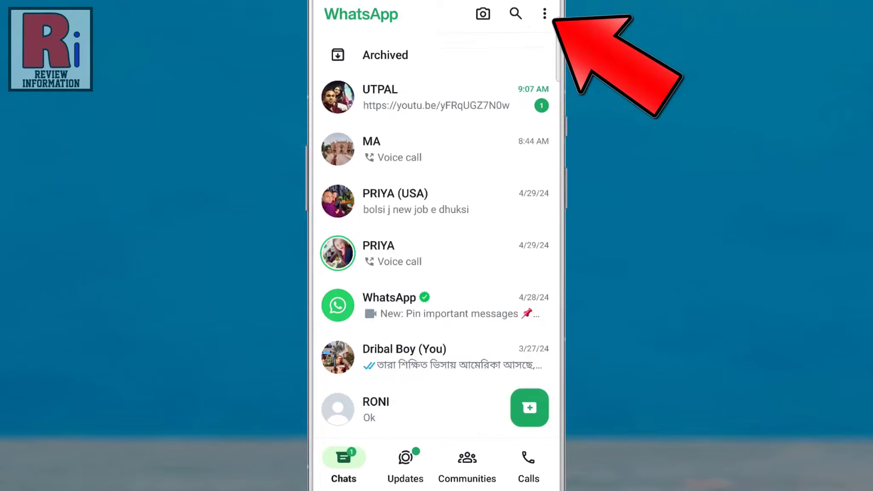
left_click(545, 14)
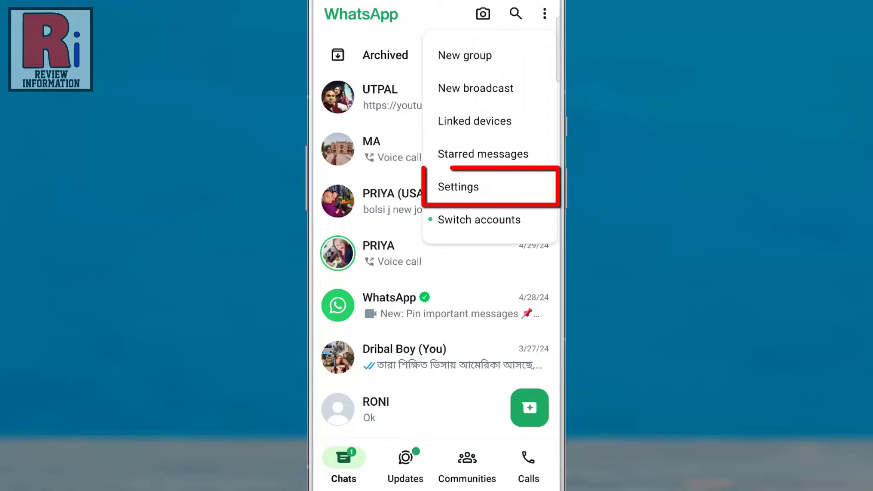
left_click(502, 190)
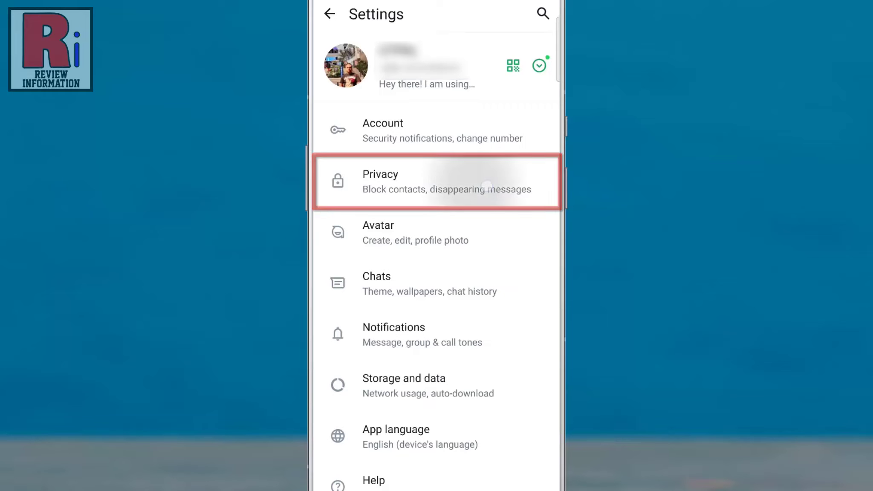
Step: Go to Privacy, then to its Advanced screen with the link-preview option
left_click(488, 185)
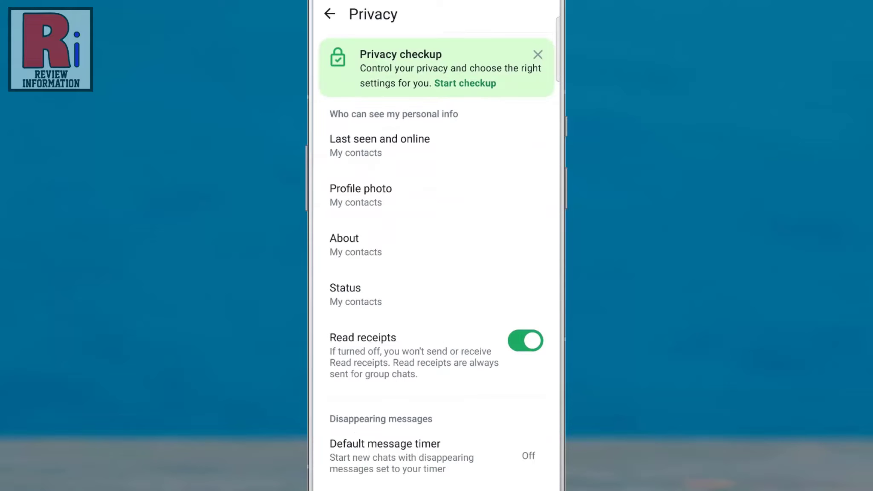
scroll(436, 273, "down", 5)
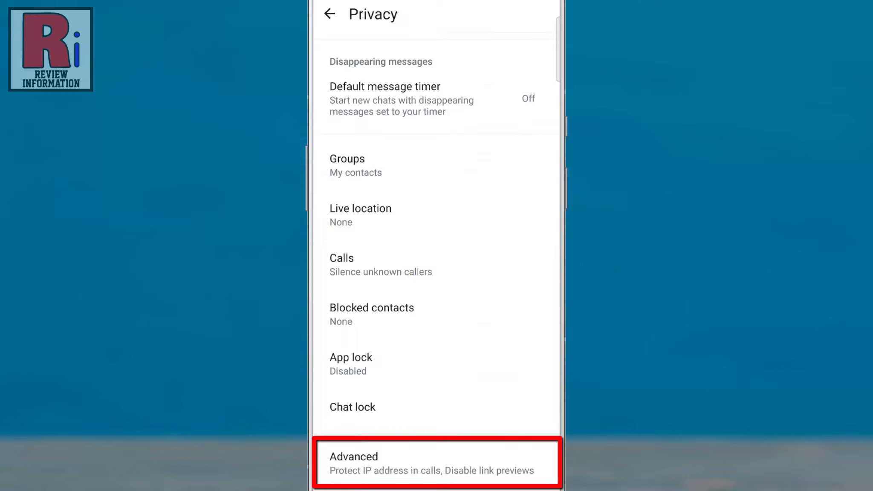
left_click(409, 464)
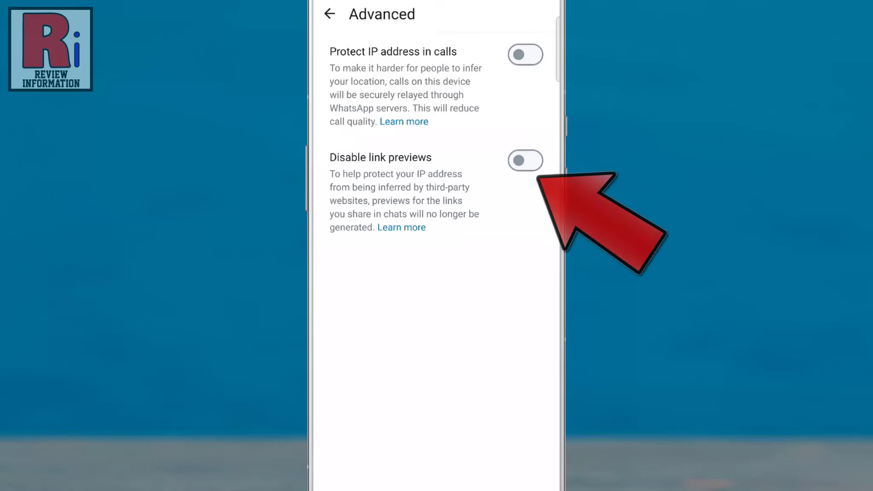
Step: Switch on the Disable link previews toggle
left_click(525, 161)
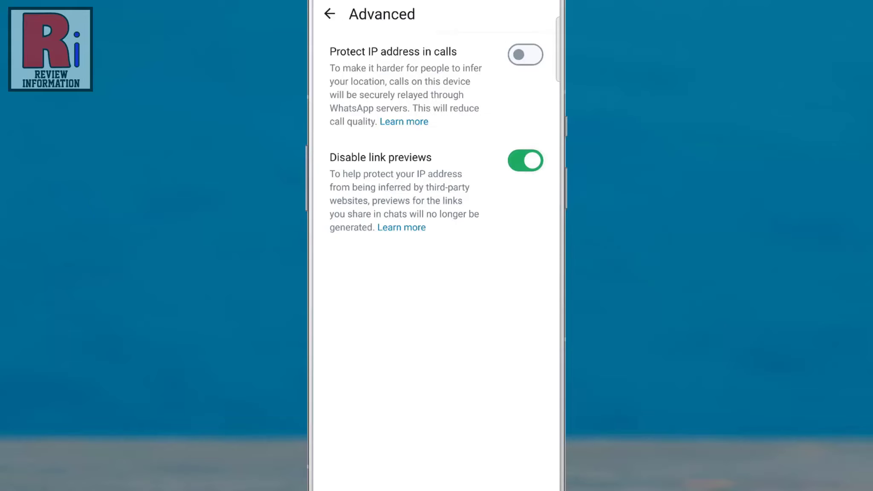
Step: Back out of settings to the chat list and open a chat
key("Escape")
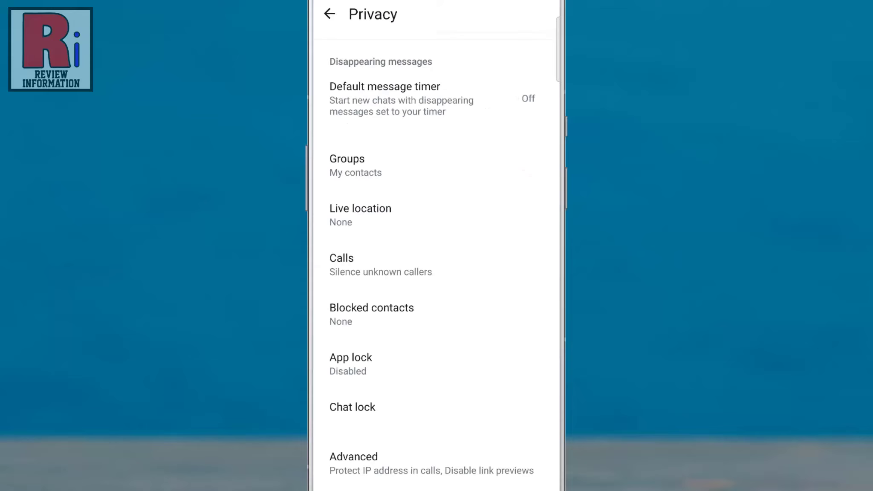
key("Escape")
key("Escape")
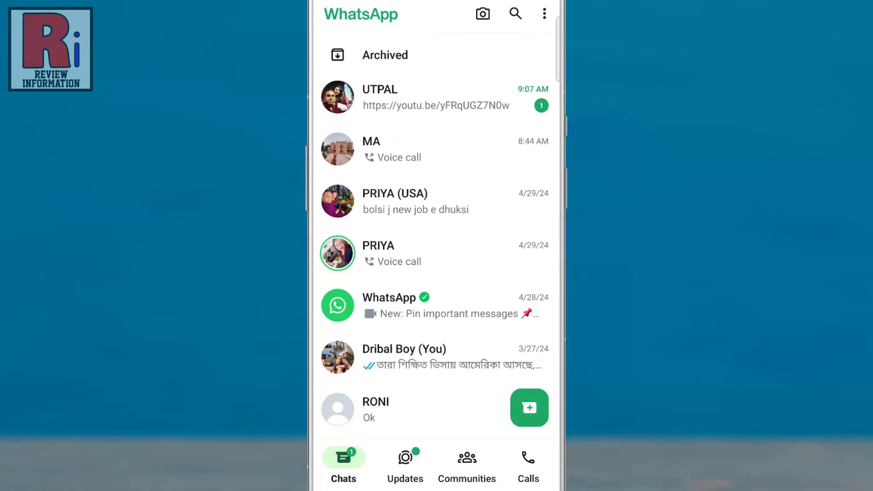
left_click(382, 249)
Step: Paste the YouTube link into the message box and send it without a preview
left_click(416, 475)
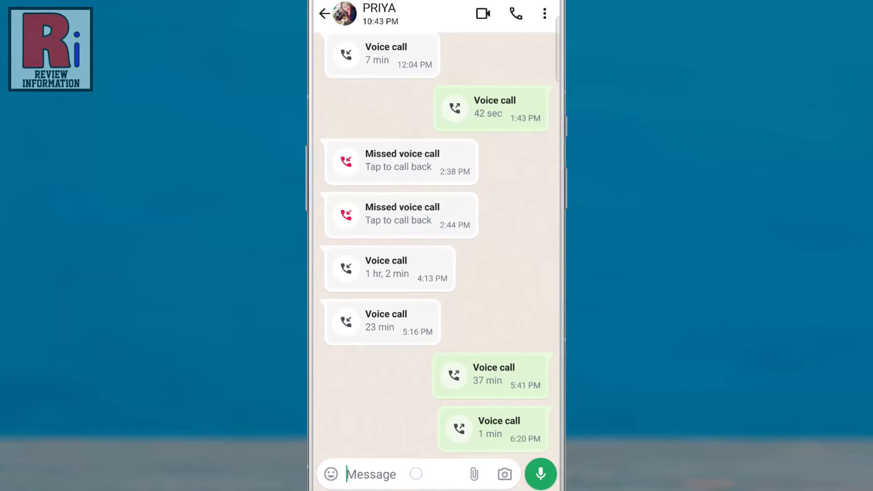
left_click(352, 441)
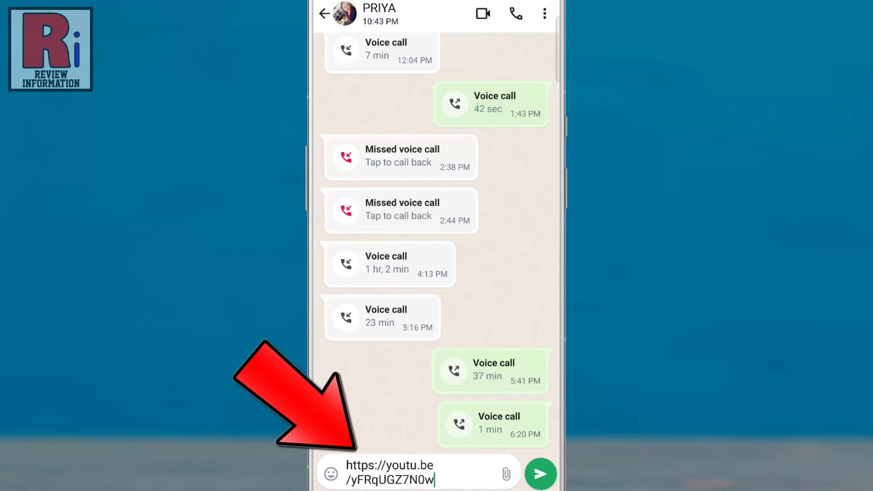
left_click(540, 474)
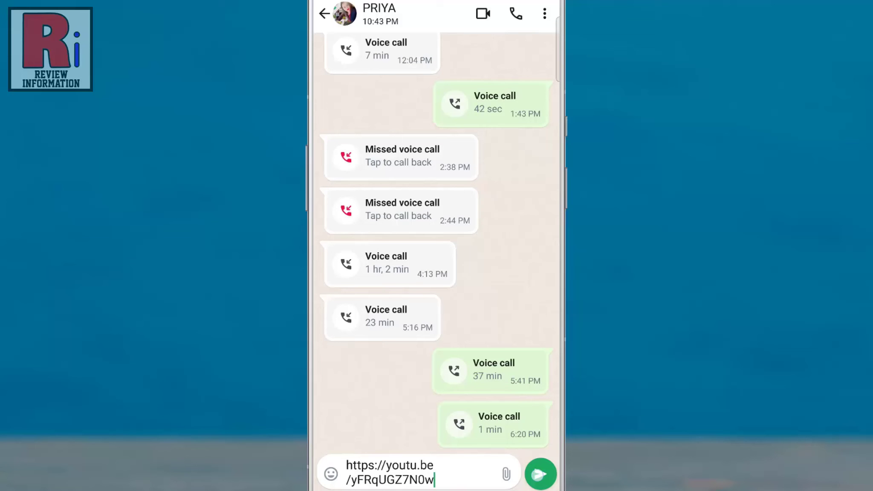